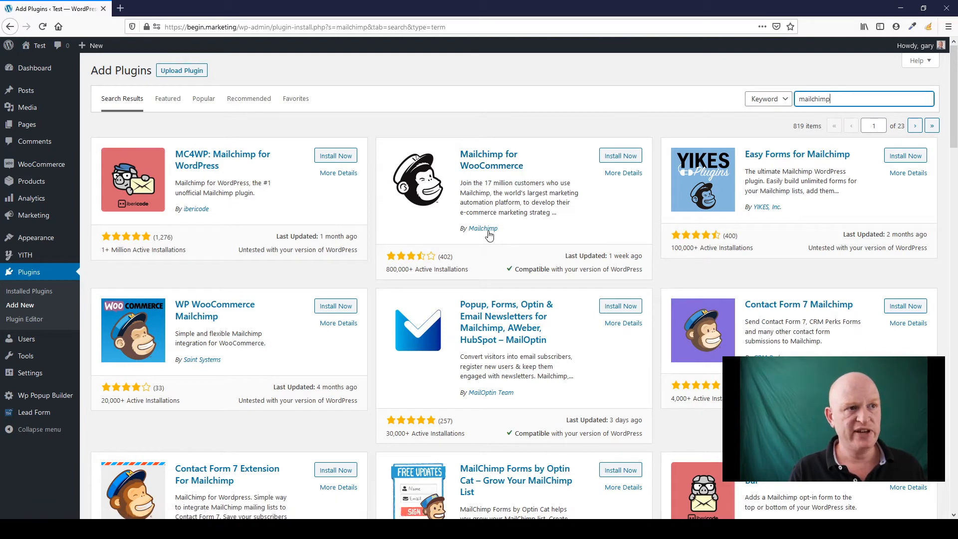
# - Install and activate the Mailchimp for WooCommerce plugin from its card
pyautogui.click(622, 156)
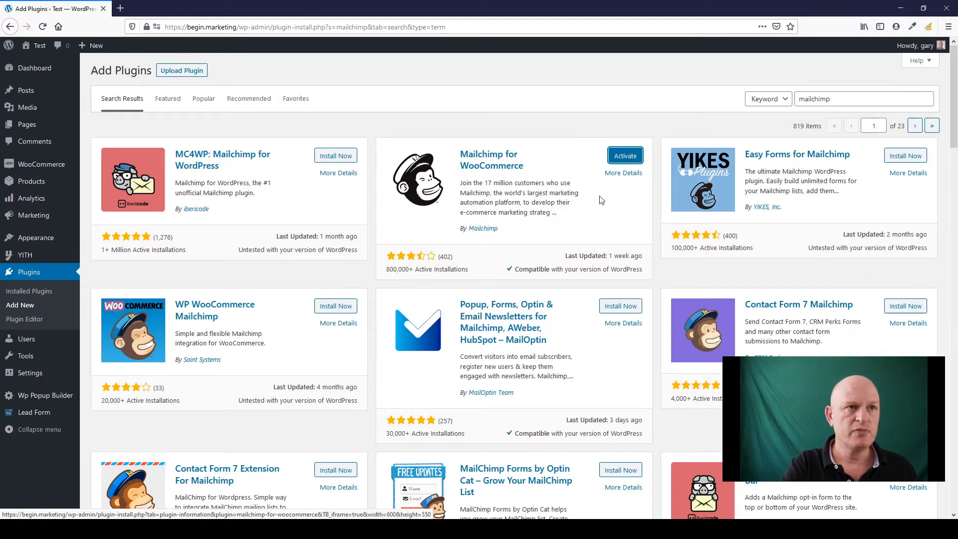
pyautogui.click(627, 157)
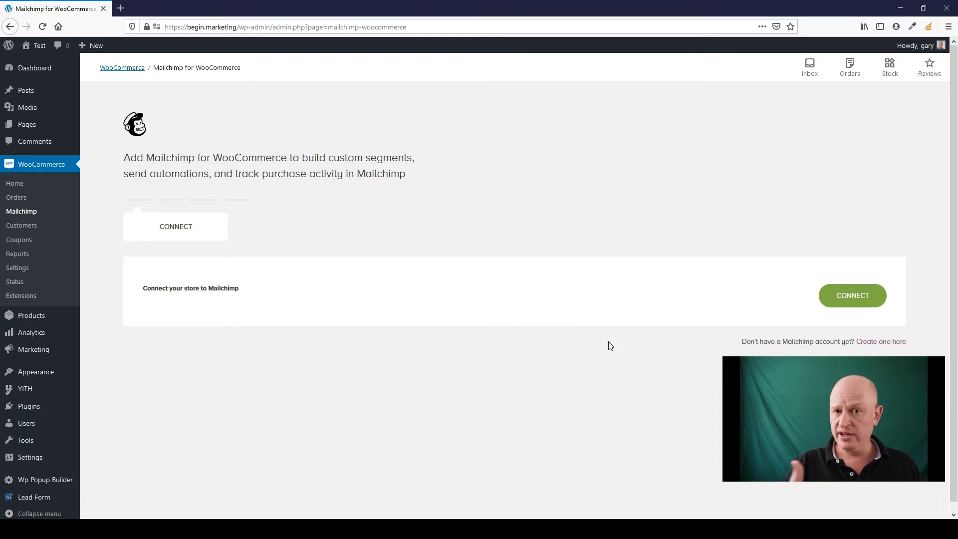
# - Start connecting the store with CONNECT to bring up Mailchimp's authorization window
pyautogui.click(851, 299)
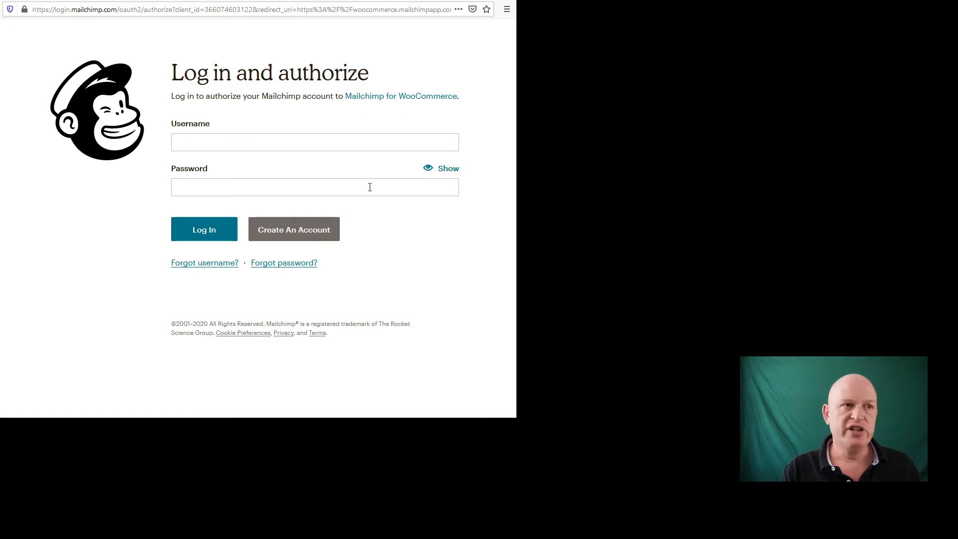
# - Log in to Mailchimp with the saved account credentials
pyautogui.click(340, 136)
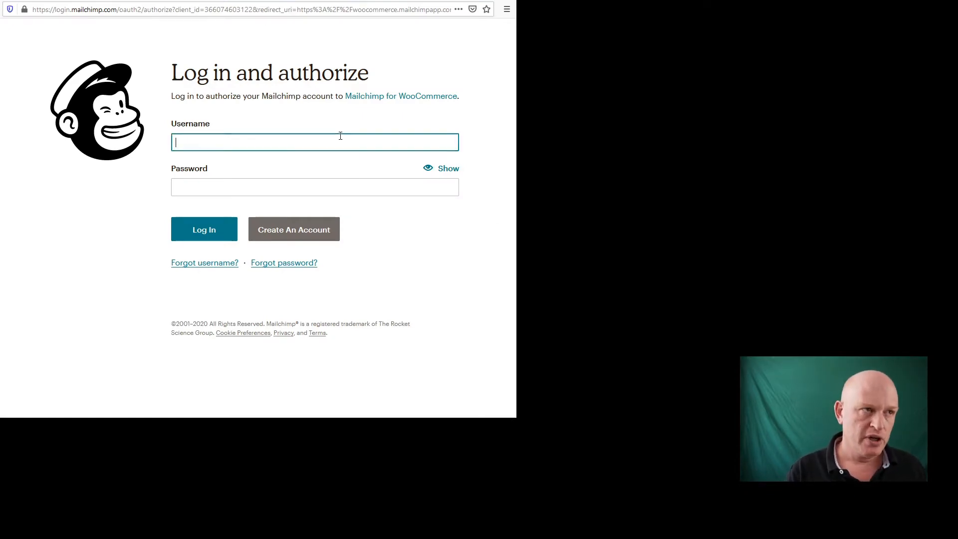
pyautogui.click(315, 182)
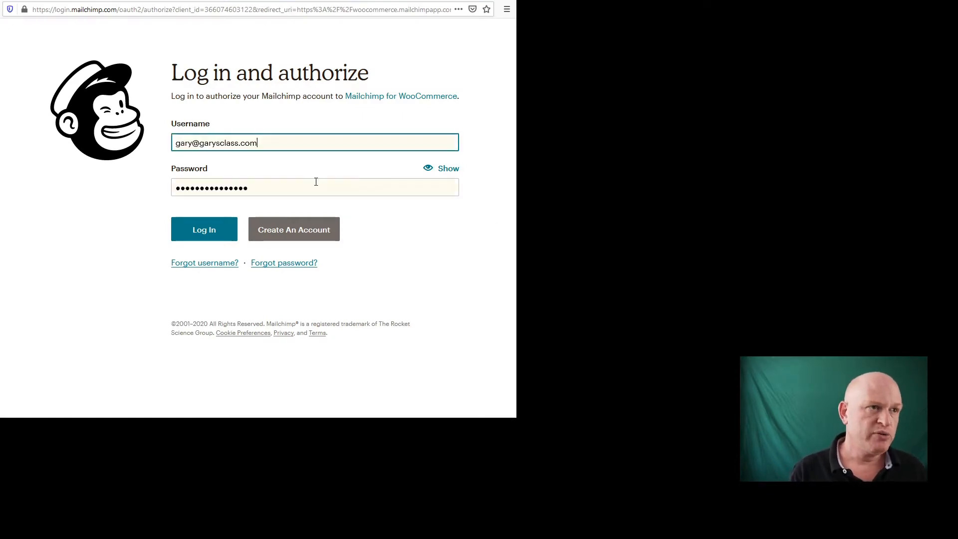
pyautogui.click(212, 232)
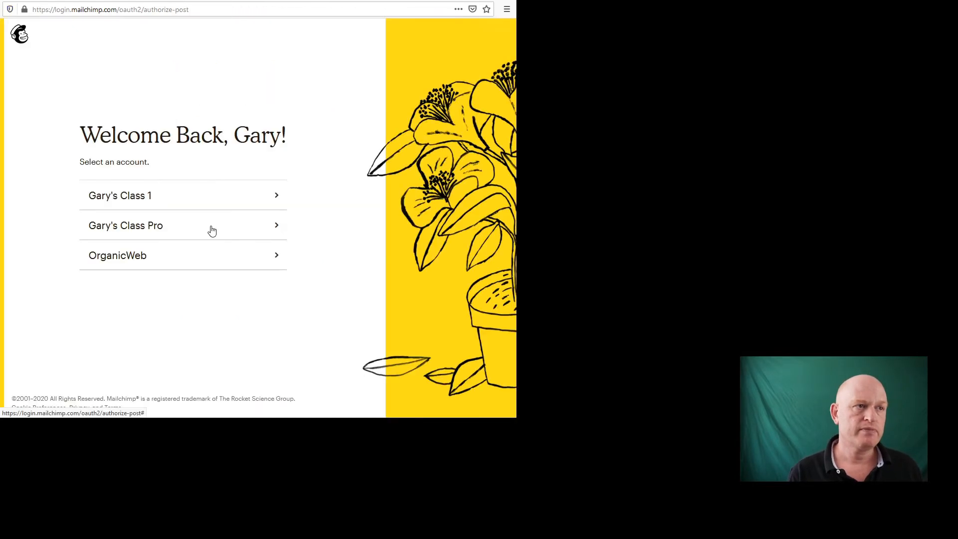
# - Choose the OrganicWeb account and allow Mailchimp for WooCommerce access
pyautogui.click(183, 194)
pyautogui.click(172, 255)
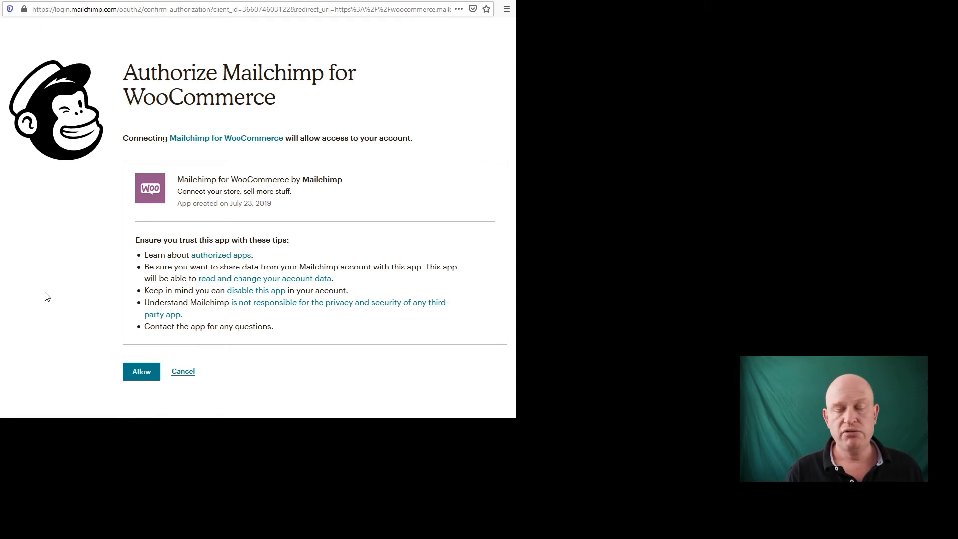
pyautogui.click(135, 376)
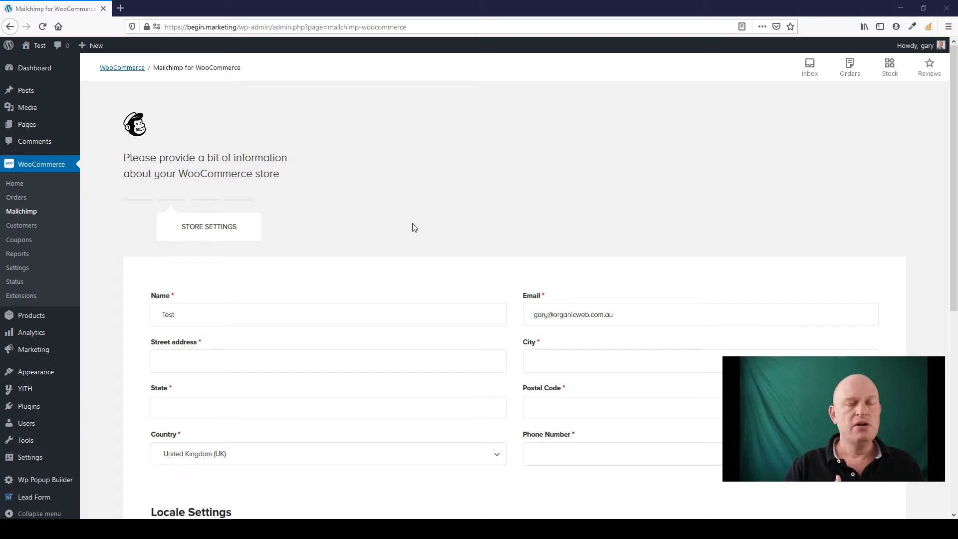
# - Enter the store address: street '123 Stree…', city Brisbane, state QLD, postcode 4000
pyautogui.scroll(-3, 412, 227)
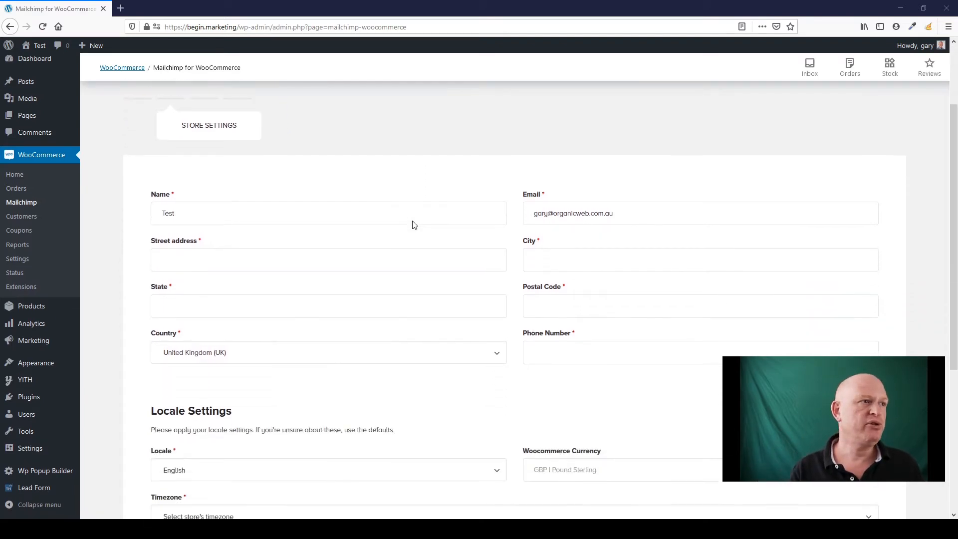
pyautogui.click(259, 264)
pyautogui.write('123 Street')
pyautogui.click(313, 203)
pyautogui.click(605, 261)
pyautogui.write('Brisbane')
pyautogui.click(238, 309)
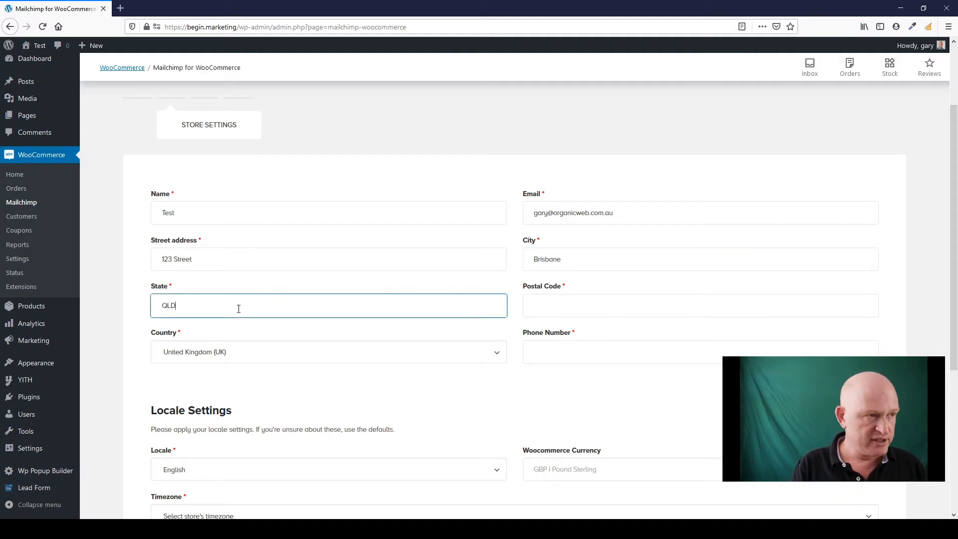
pyautogui.click(596, 300)
pyautogui.write('4000')
pyautogui.click(648, 288)
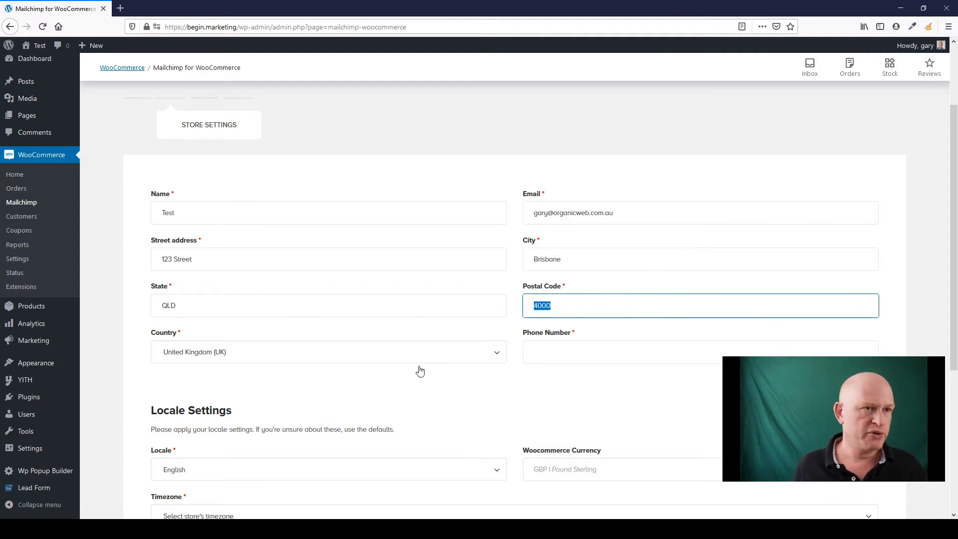
# - Set country to Australia, add a store phone number, and pick timezone UTC/GMT +02:00 Africa/Bujumbura
pyautogui.click(272, 353)
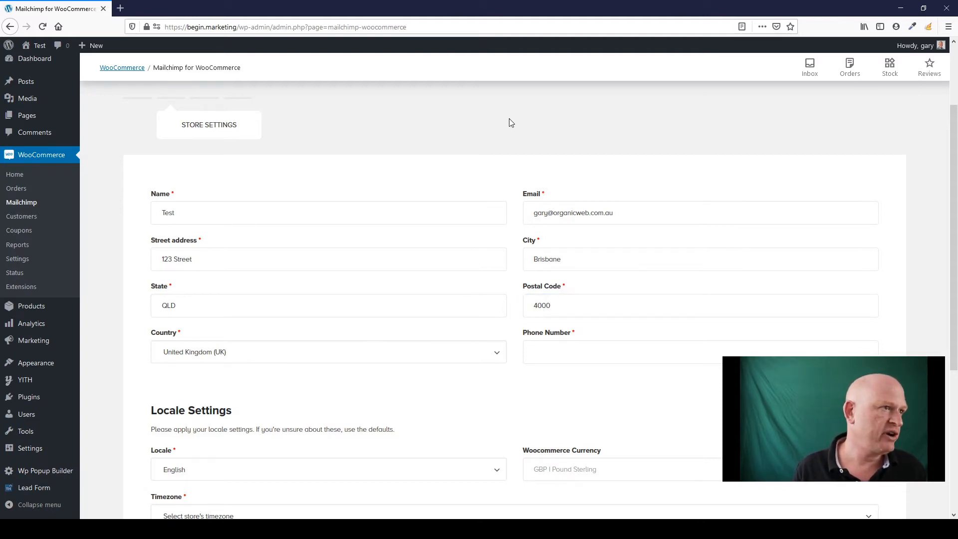
pyautogui.write('aus')
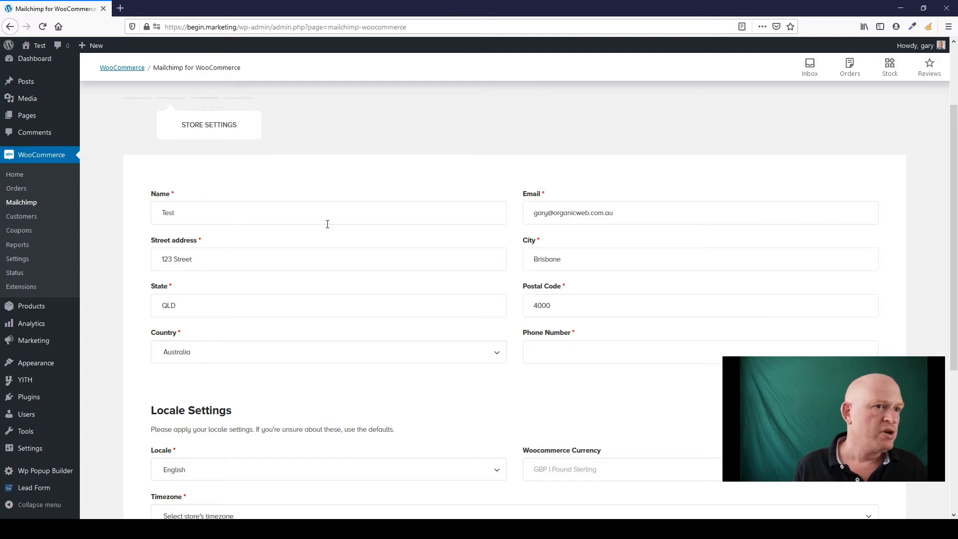
pyautogui.click(569, 358)
pyautogui.write('123456')
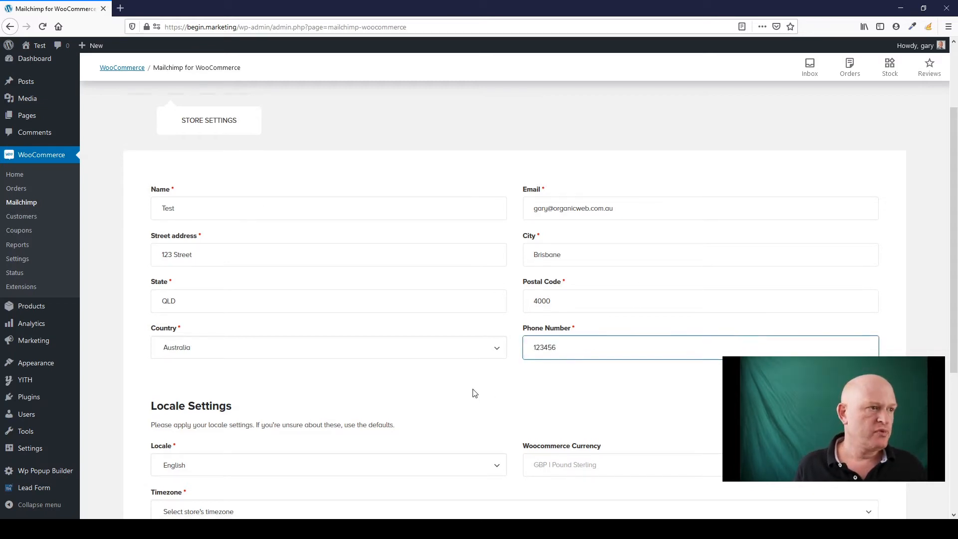
pyautogui.scroll(-4, 396, 331)
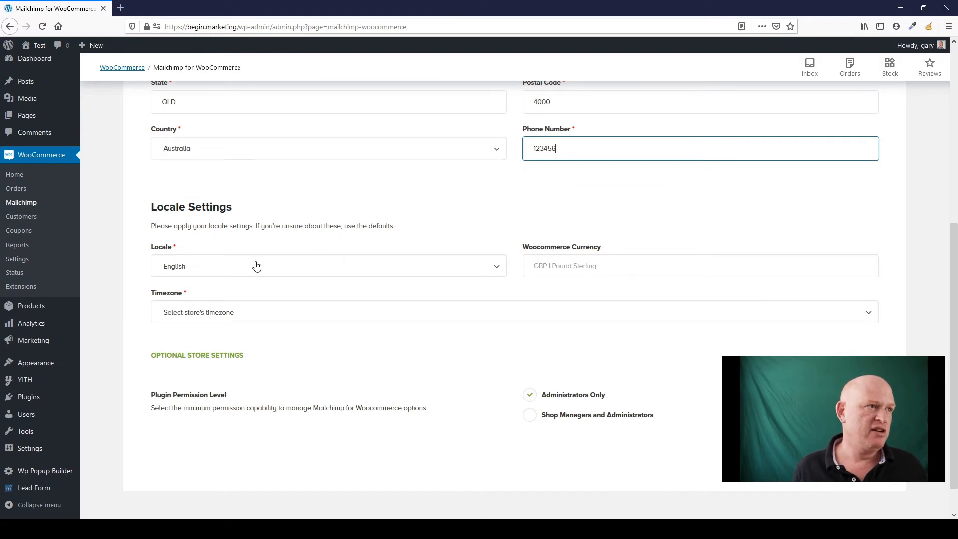
pyautogui.click(313, 319)
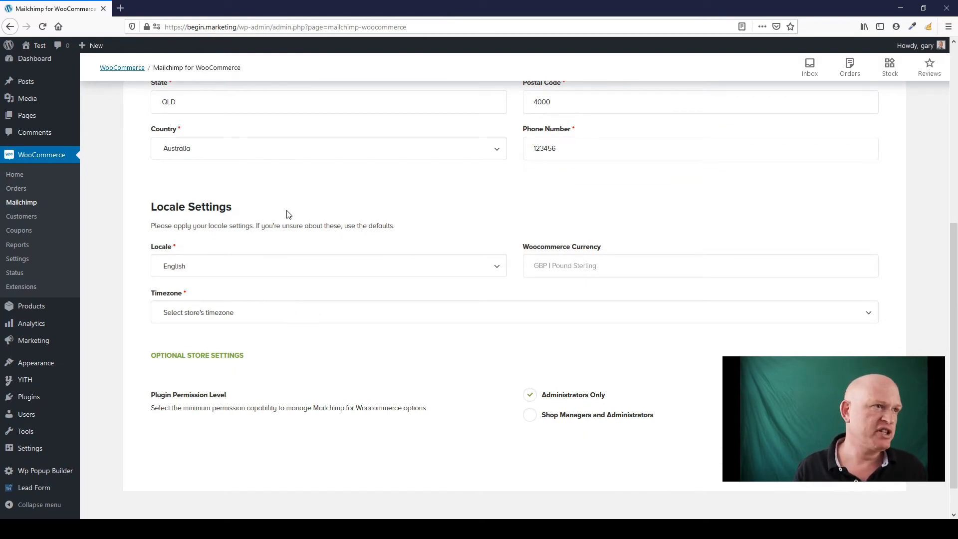
pyautogui.scroll(-1, 482, 367)
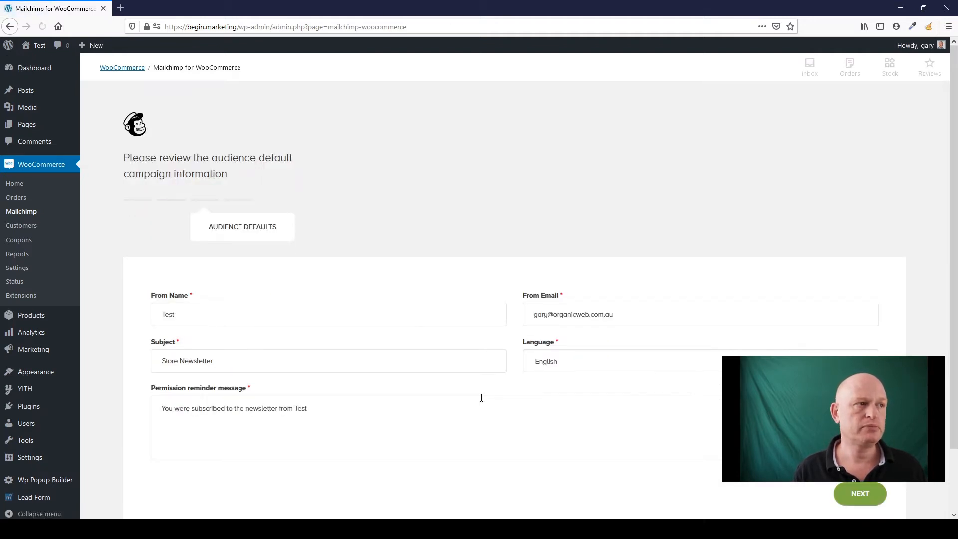
# - Accept the Audience Defaults: From Name 'Test', Subject 'Store Newsletter', language English
pyautogui.scroll(-3, 324, 313)
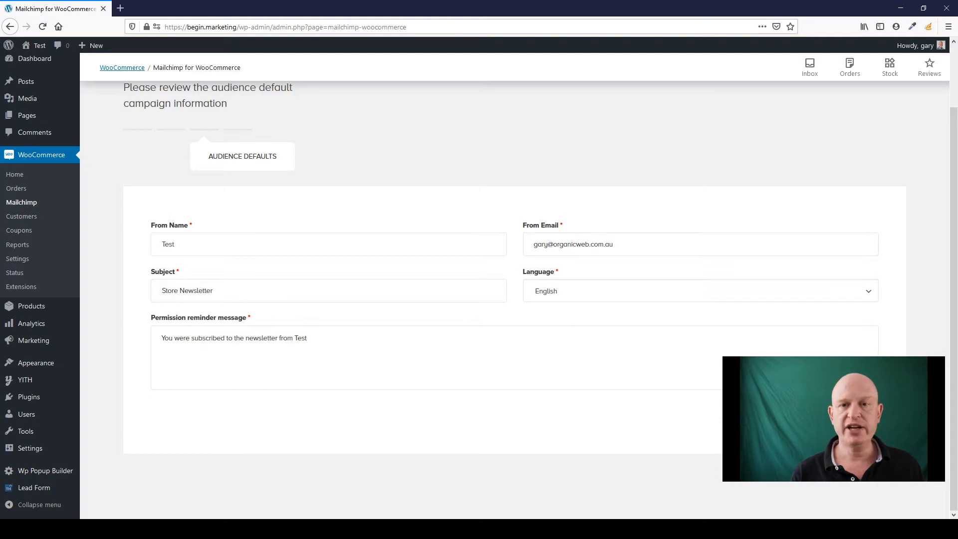
pyautogui.click(848, 418)
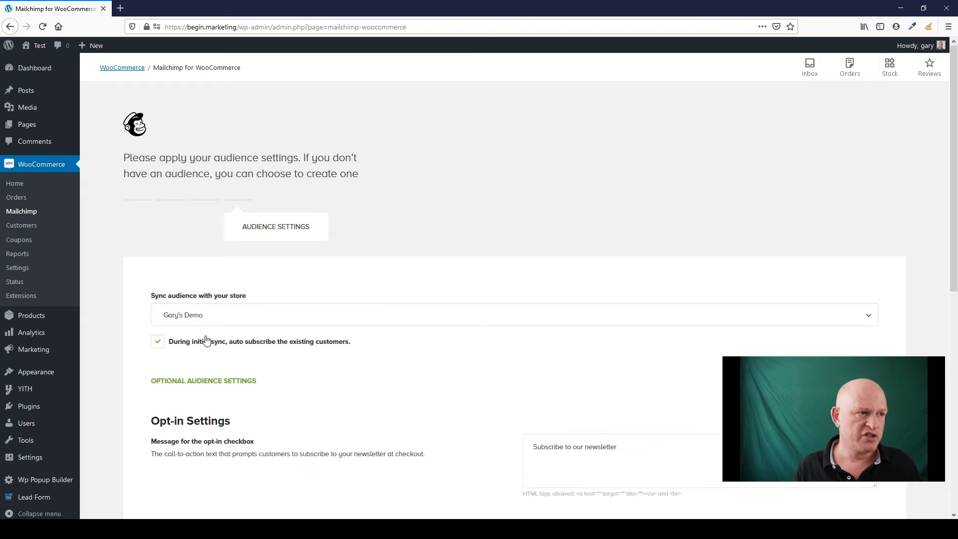
pyautogui.scroll(-3, 254, 354)
pyautogui.scroll(-2, 252, 324)
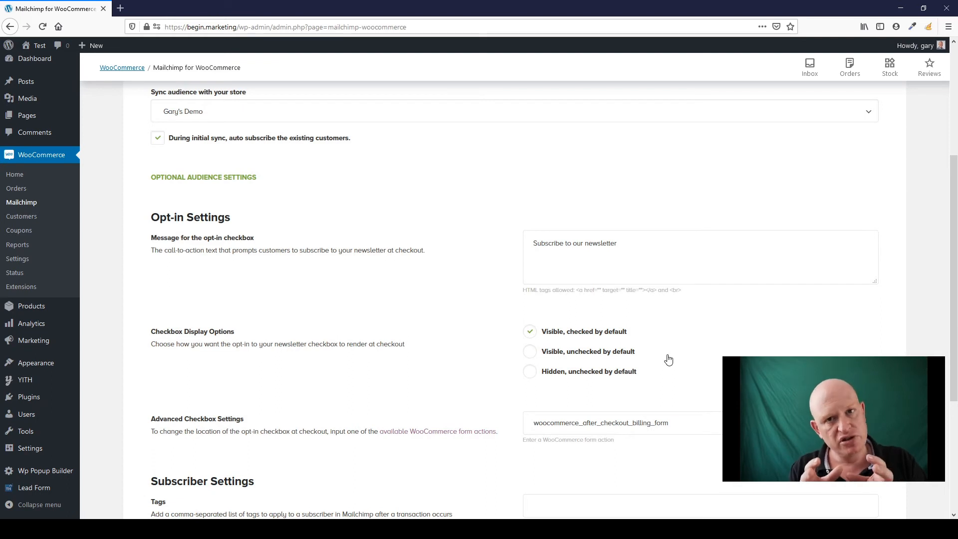
pyautogui.scroll(-2, 410, 377)
pyautogui.scroll(-2, 411, 378)
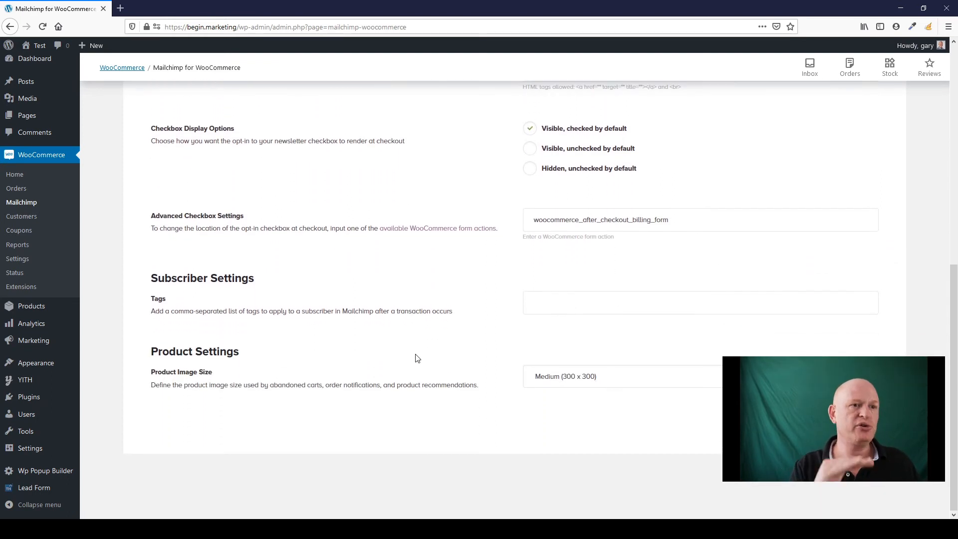
# - Add the tag 'WooCommerce' for new subscribers and save to start the initial sync
pyautogui.click(567, 302)
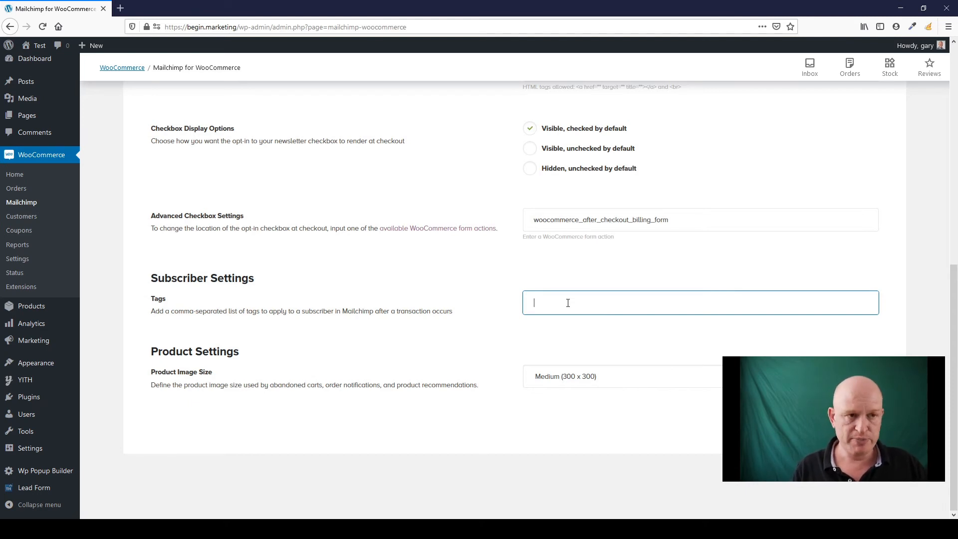
pyautogui.write('WooCommerce')
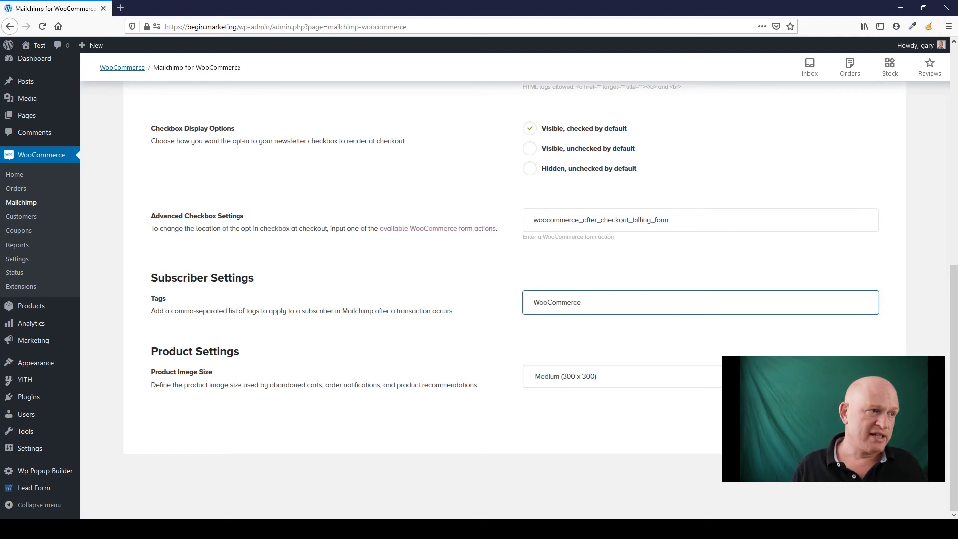
pyautogui.press('Return')
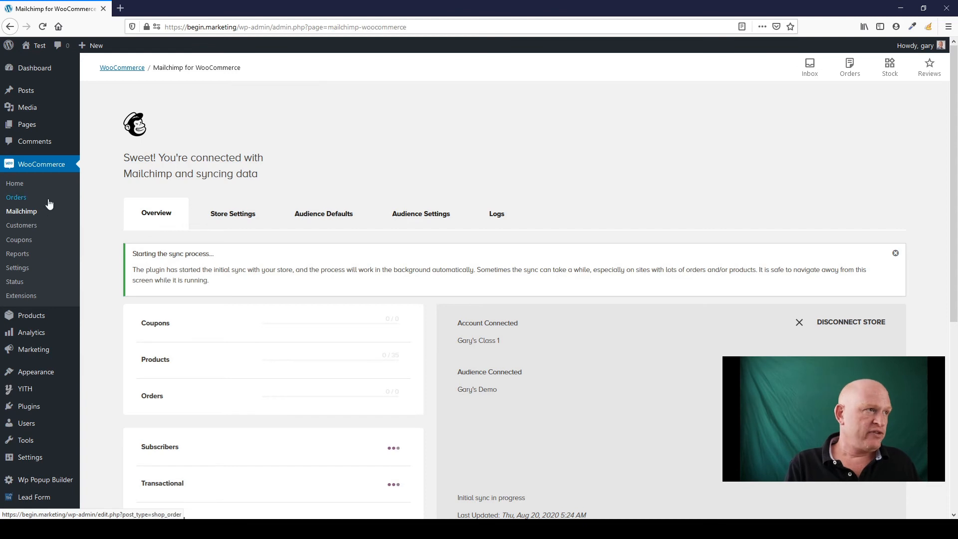
# - Look over the saved Store Settings details
pyautogui.click(244, 217)
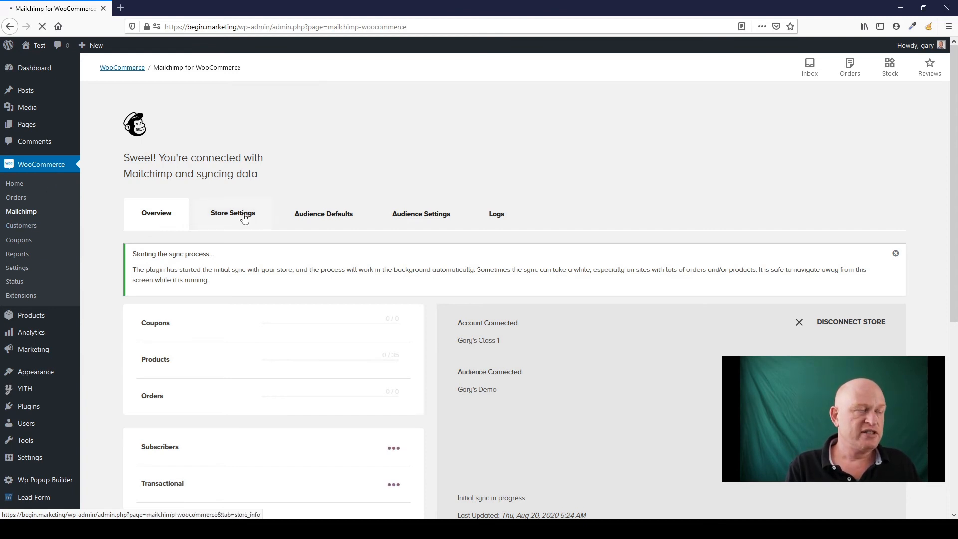
pyautogui.scroll(-3, 329, 256)
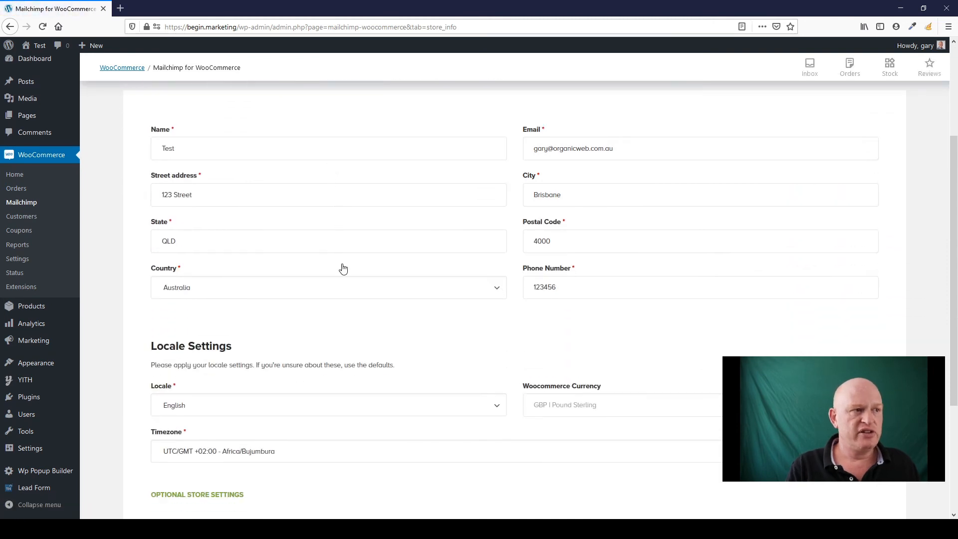
pyautogui.scroll(-2, 343, 269)
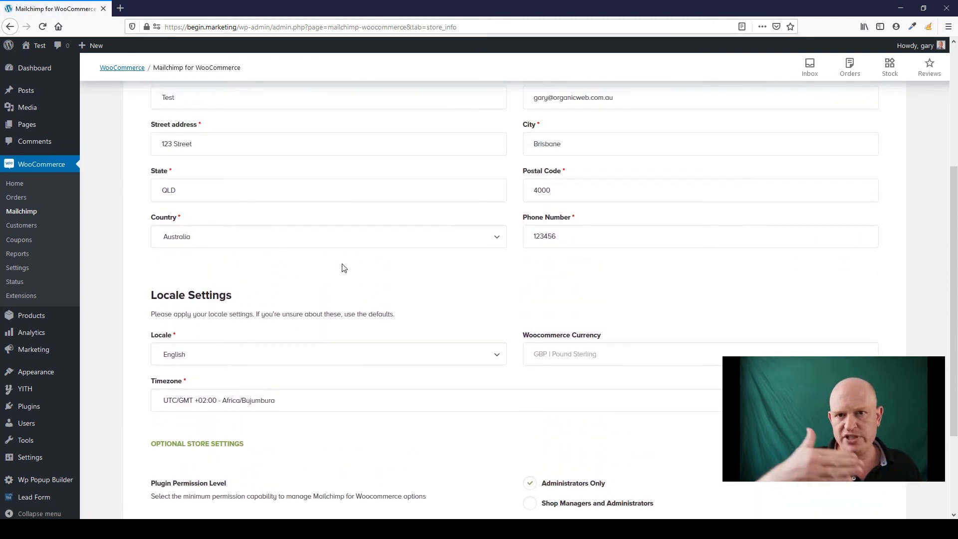
pyautogui.scroll(3, 343, 268)
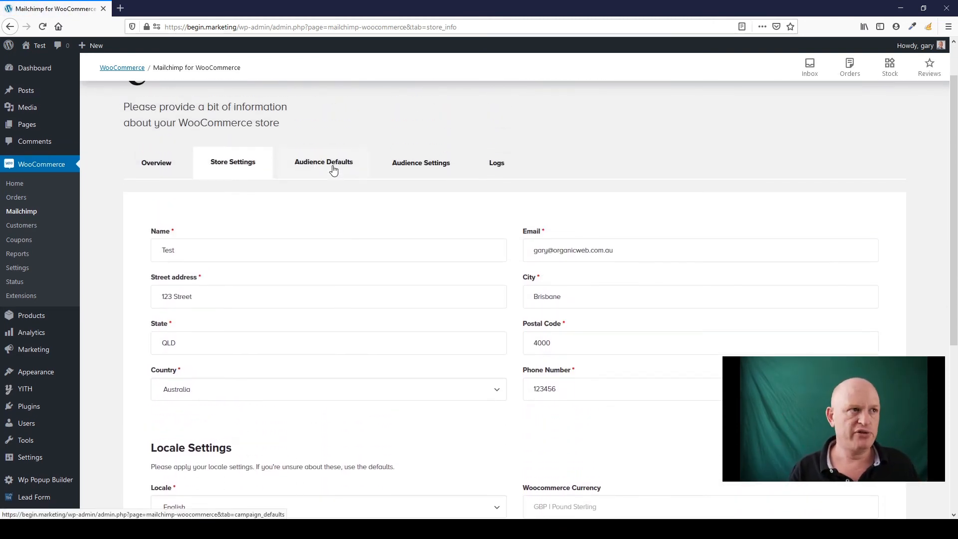
# - Review the Audience Defaults, then the Audience Settings with its opt-in options
pyautogui.click(333, 170)
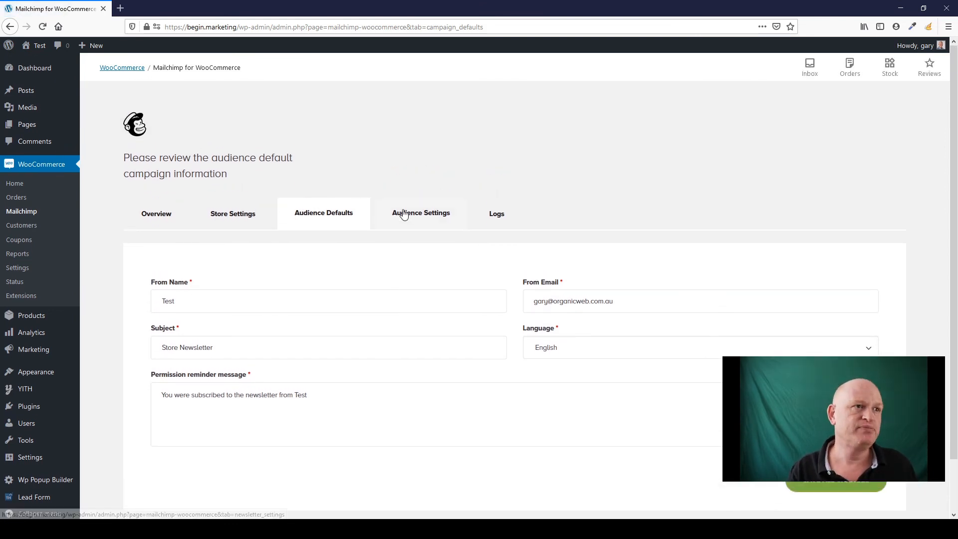
pyautogui.click(404, 214)
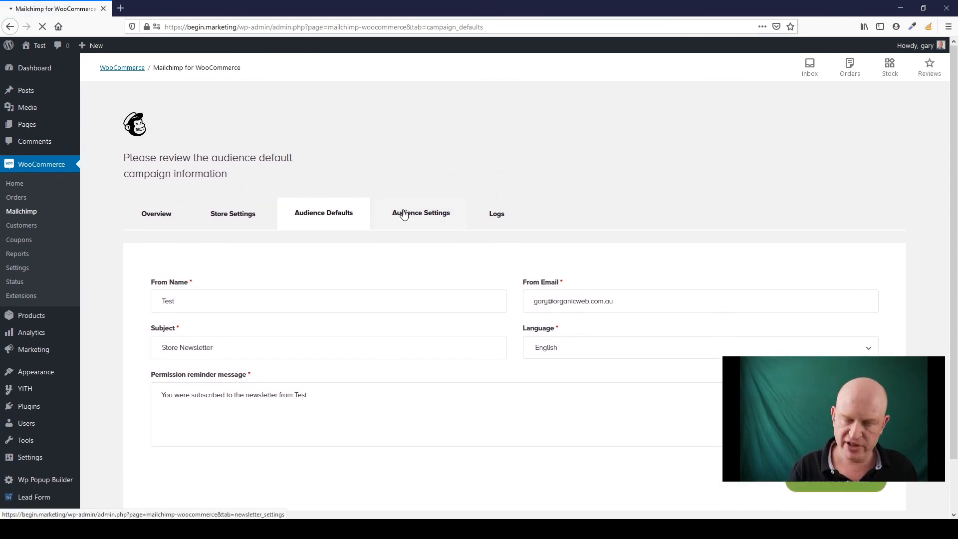
pyautogui.scroll(-3, 424, 290)
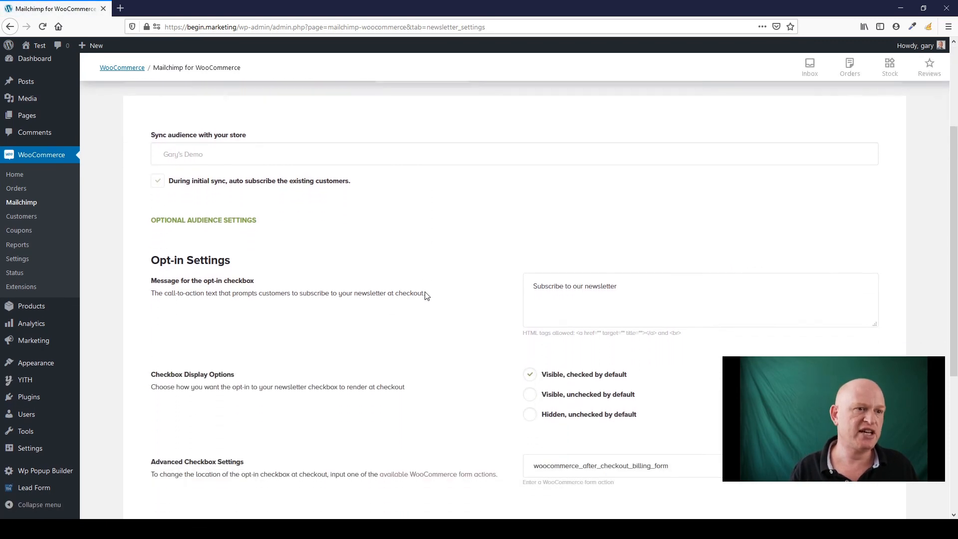
pyautogui.scroll(-2, 425, 295)
pyautogui.scroll(7, 509, 280)
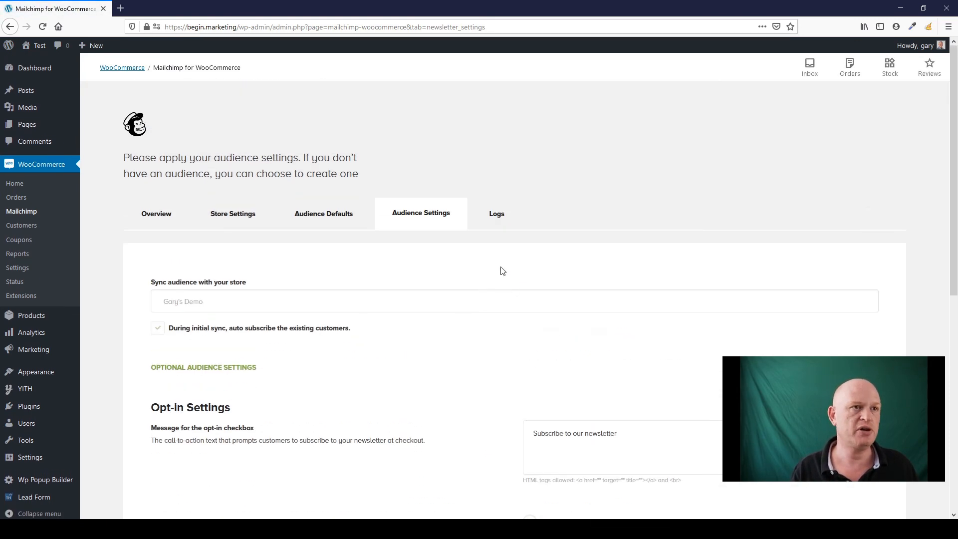
# - Check the Logs, then review the Overview's sync progress for the 35 products
pyautogui.click(494, 216)
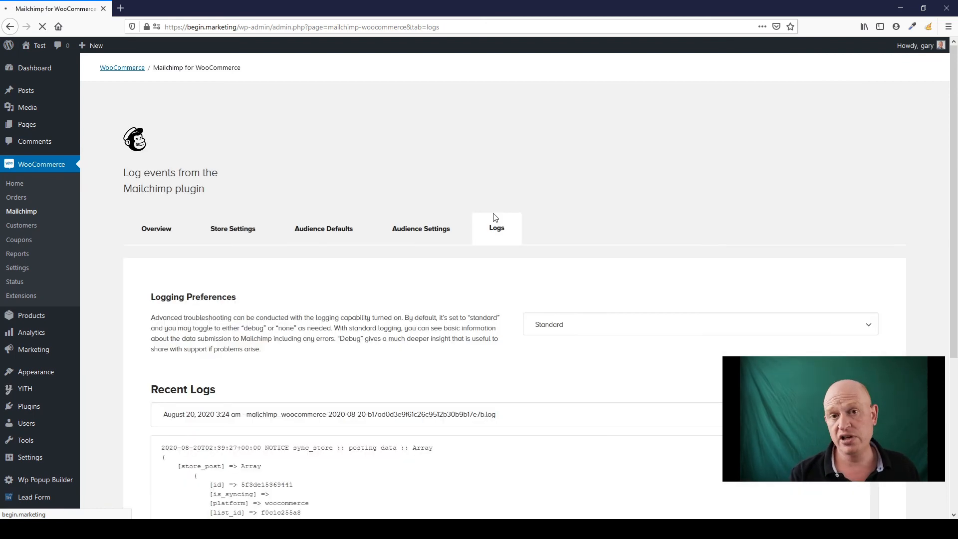
pyautogui.click(152, 216)
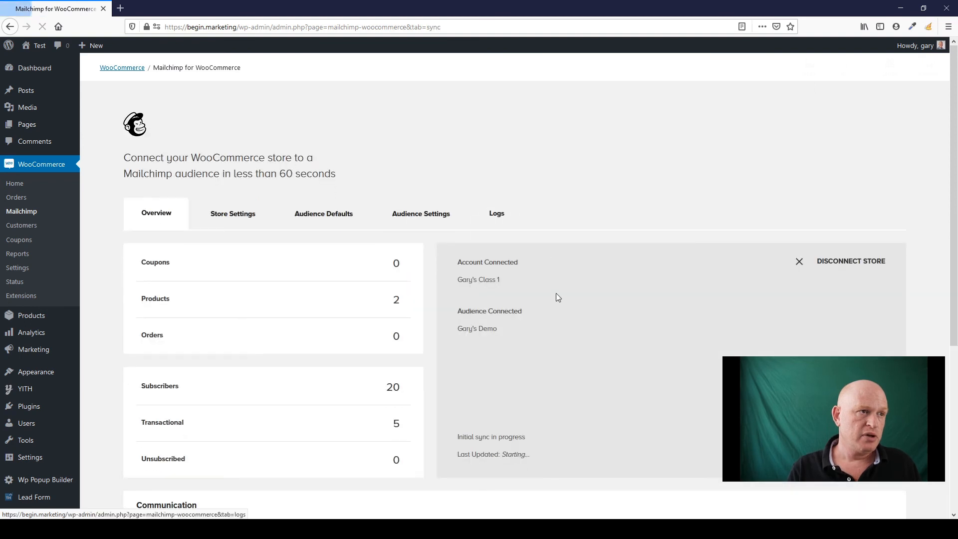
pyautogui.scroll(-2, 521, 282)
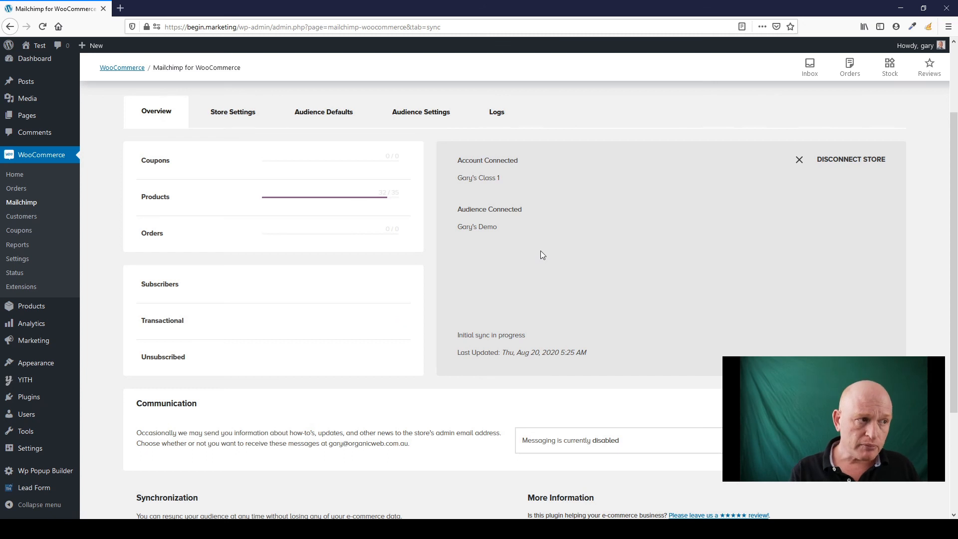
pyautogui.scroll(-3, 540, 251)
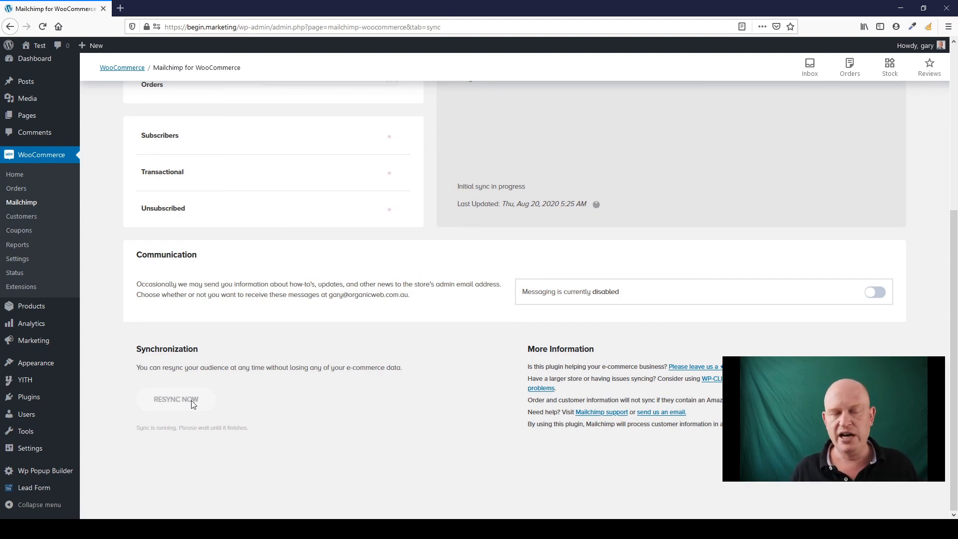
pyautogui.scroll(4, 449, 325)
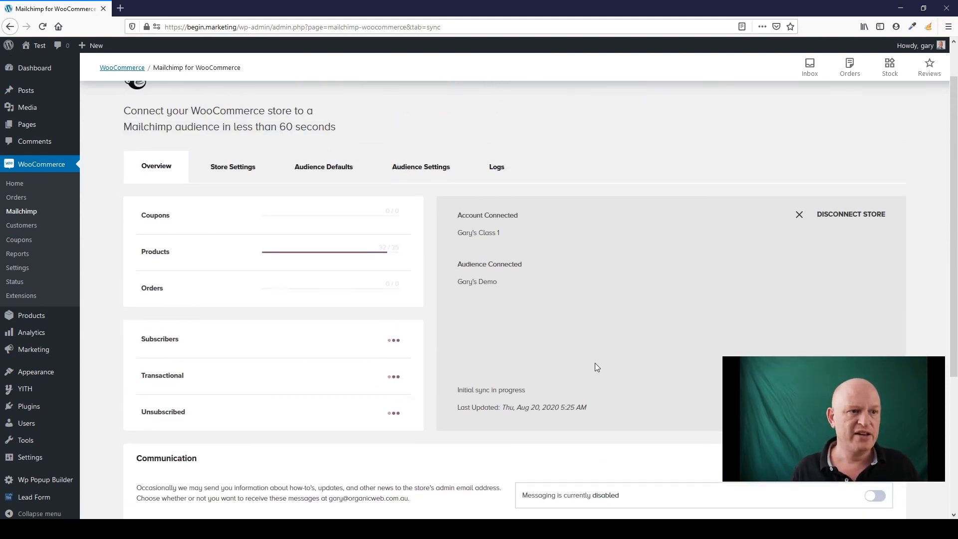